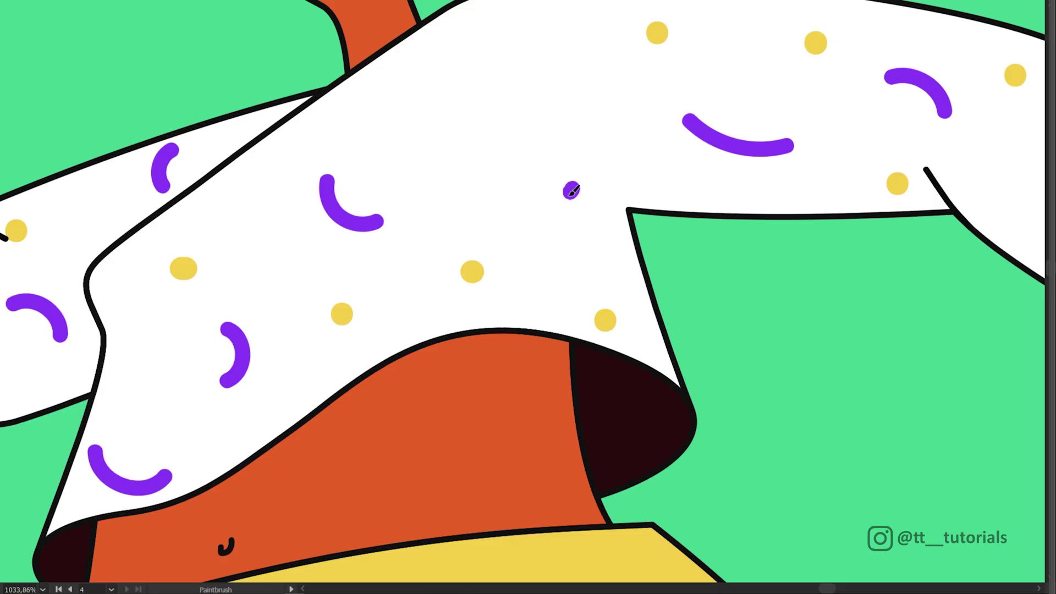
# - Draw a short purple arc across the white shirt with the Paintbrush
pyautogui.moveTo(576, 187); pyautogui.dragTo(519, 207)
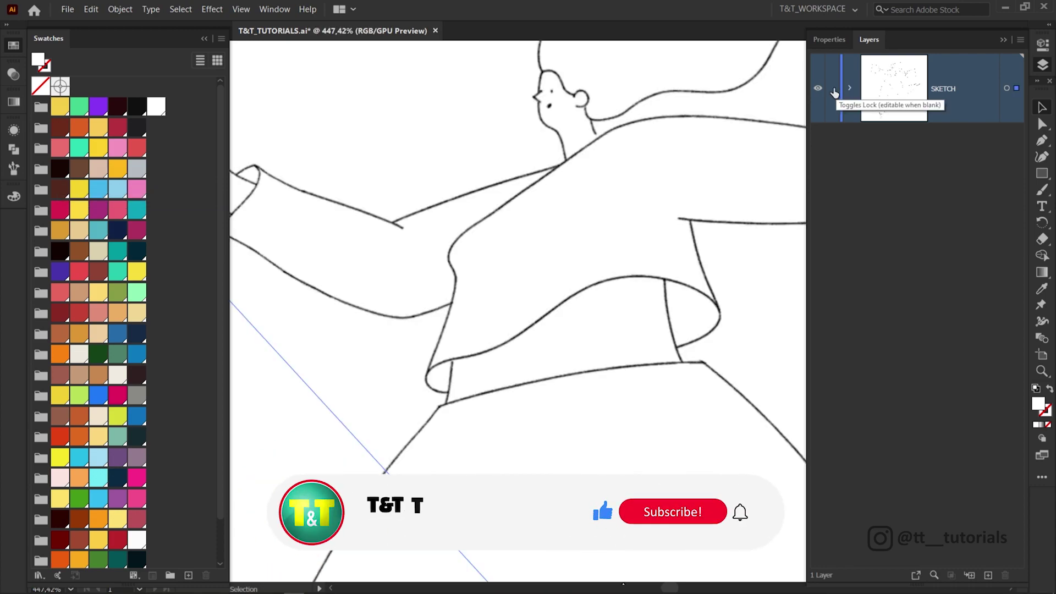
# - Lock the SKETCH layer and add a new layer named OUTLINES above it
pyautogui.click(835, 89)
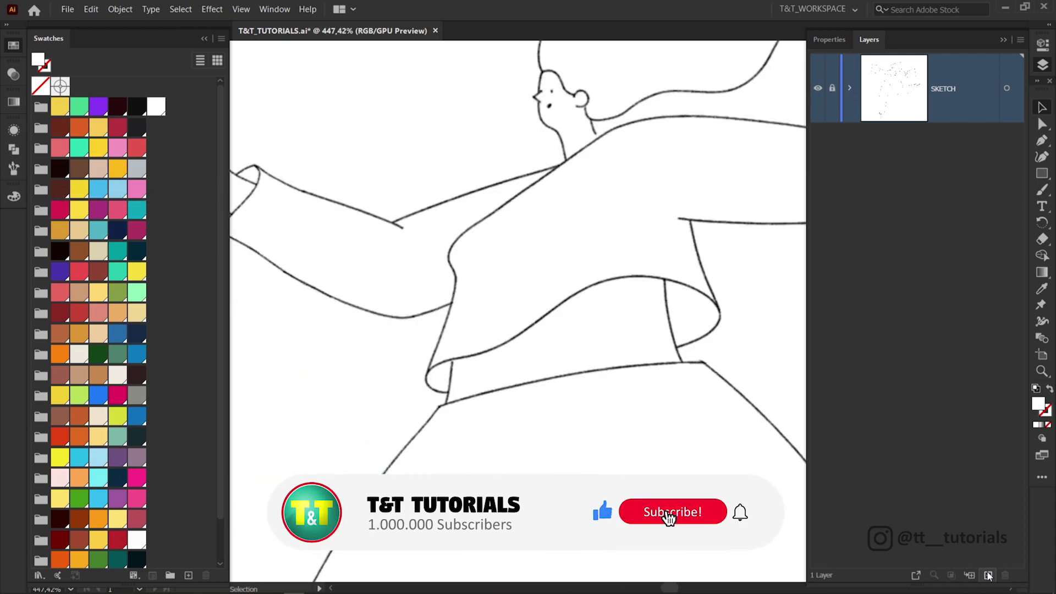
pyautogui.click(989, 576)
pyautogui.doubleClick(949, 88)
pyautogui.write('OUTLINES')
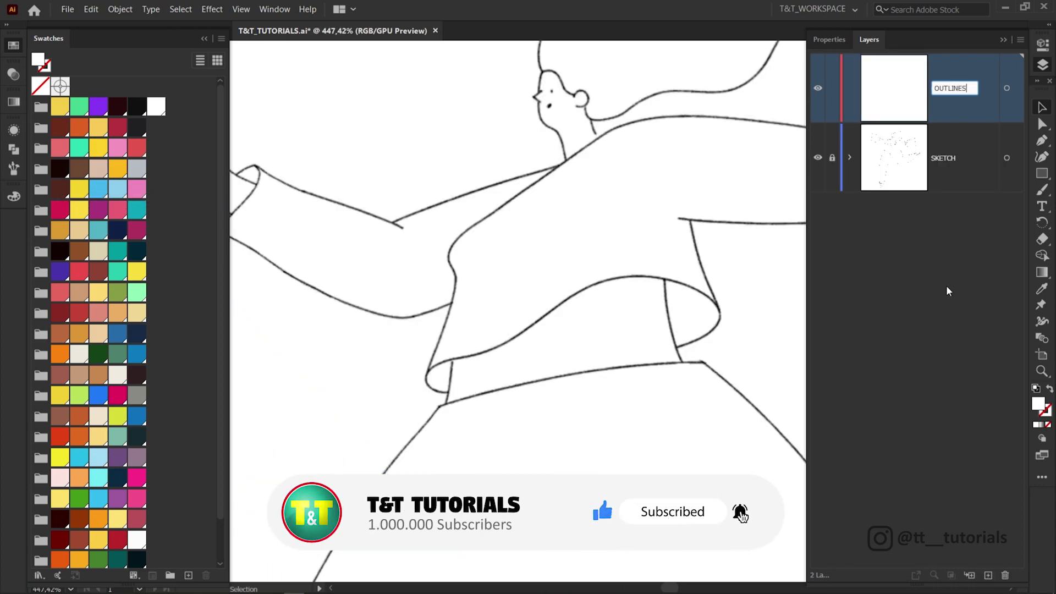
pyautogui.press('Return')
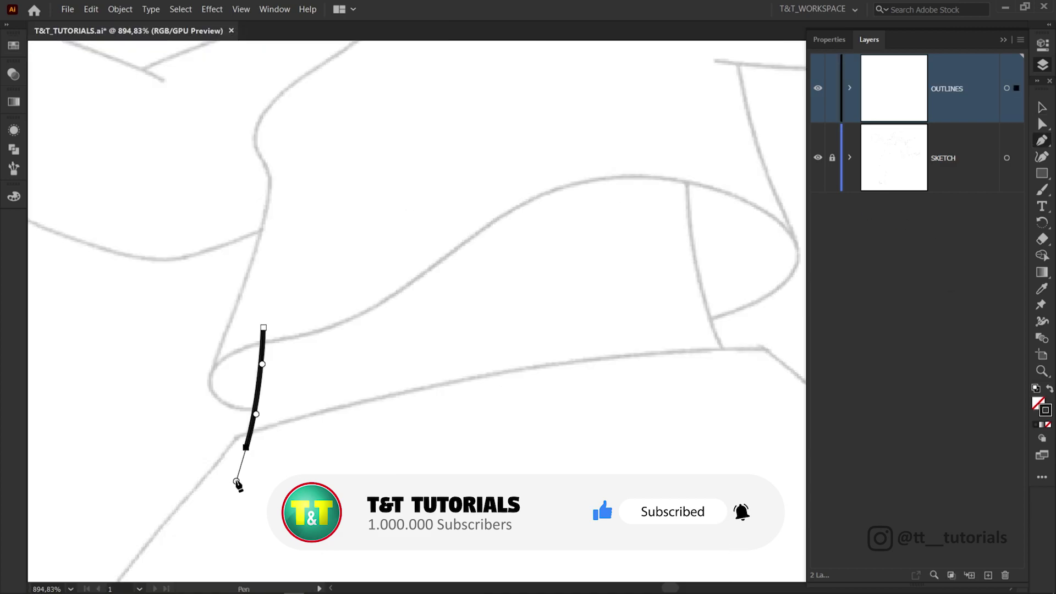
# - Trace black curved lines over the sleeve fold and shirt hem of the sketch
pyautogui.moveTo(211, 376); pyautogui.dragTo(208, 347)
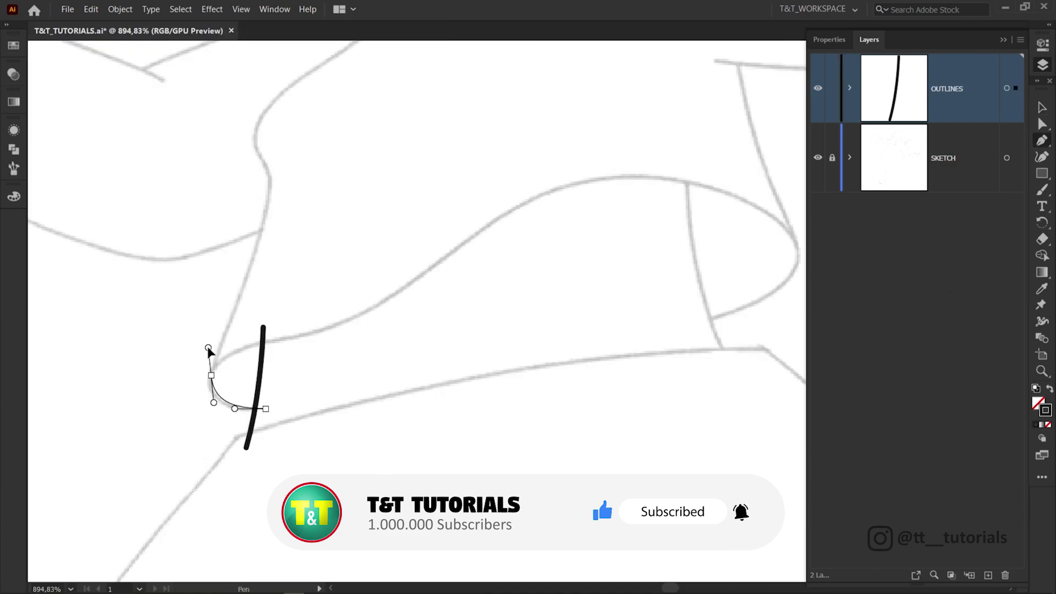
pyautogui.moveTo(289, 340); pyautogui.dragTo(302, 337)
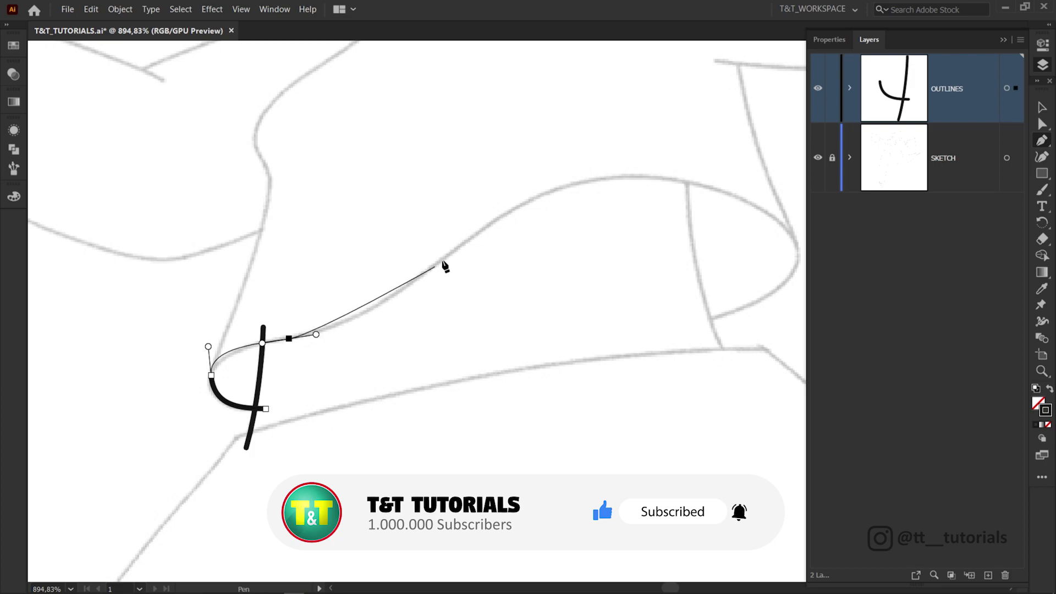
pyautogui.moveTo(456, 250); pyautogui.dragTo(540, 180)
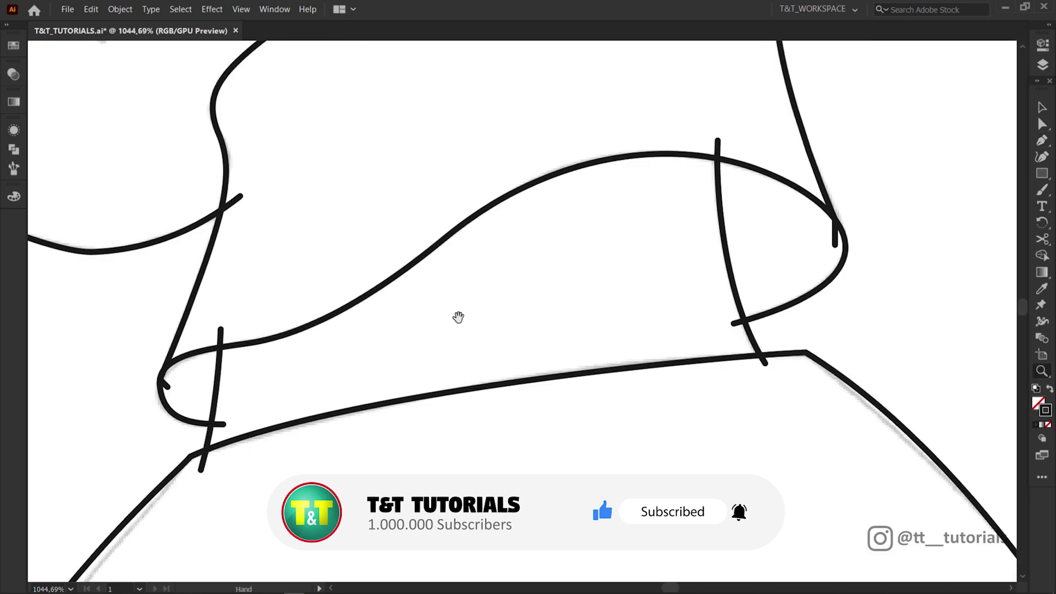
pyautogui.moveTo(494, 302)
pyautogui.mouseDown()
pyautogui.moveTo(449, 329)
pyautogui.moveTo(528, 190)
pyautogui.moveTo(519, 210)
pyautogui.moveTo(503, 213)
pyautogui.mouseUp()
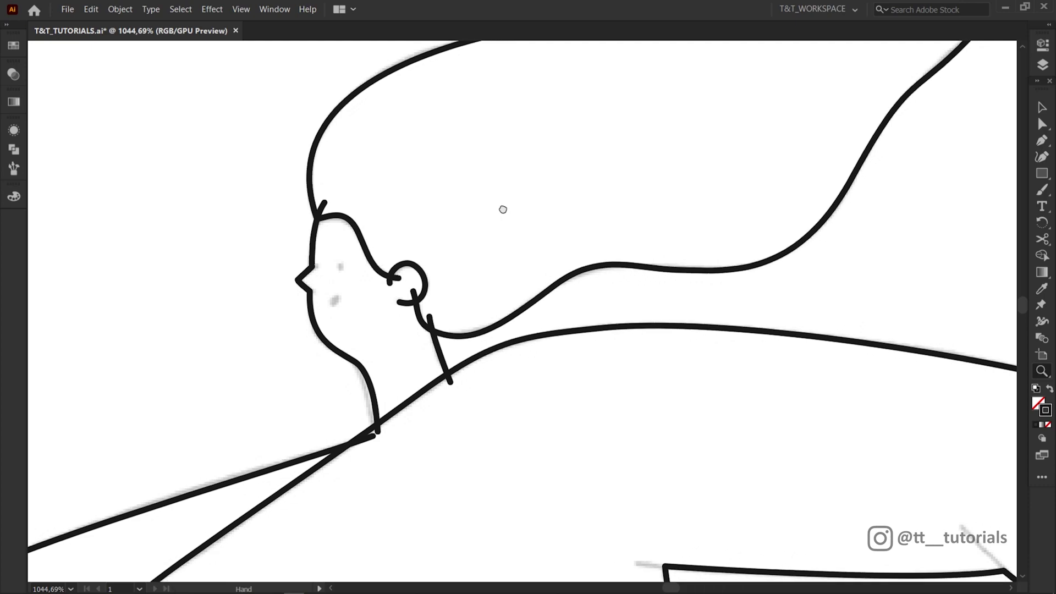
pyautogui.scroll(-8, 451, 371)
pyautogui.moveTo(451, 415); pyautogui.dragTo(525, 145)
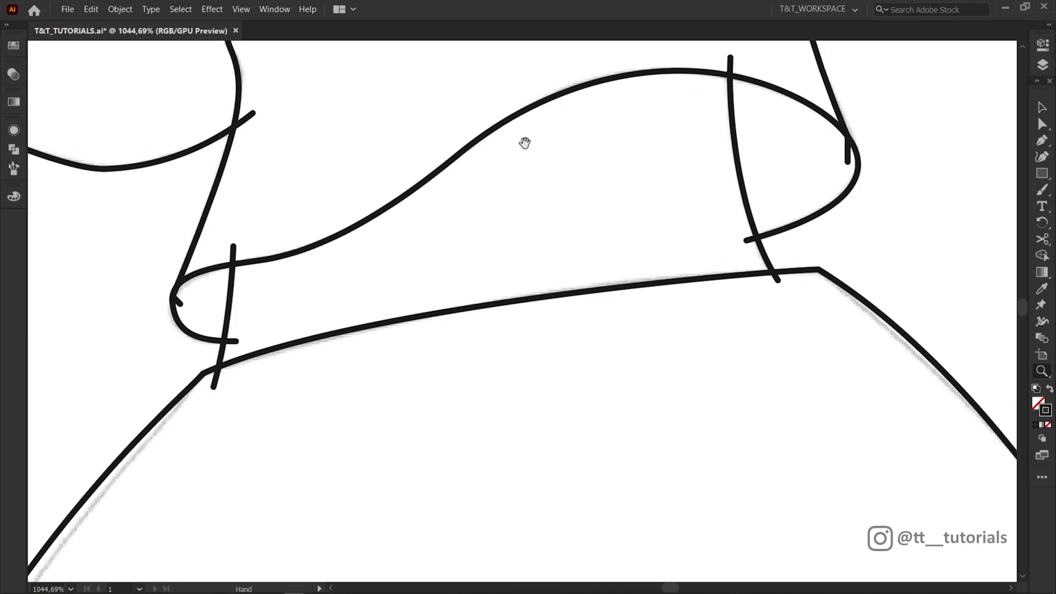
pyautogui.scroll(-3, 525, 145)
# - Select all traced paths and split them at every crossing with Pathfinder Outline
pyautogui.hotkey('ctrl', 'a')
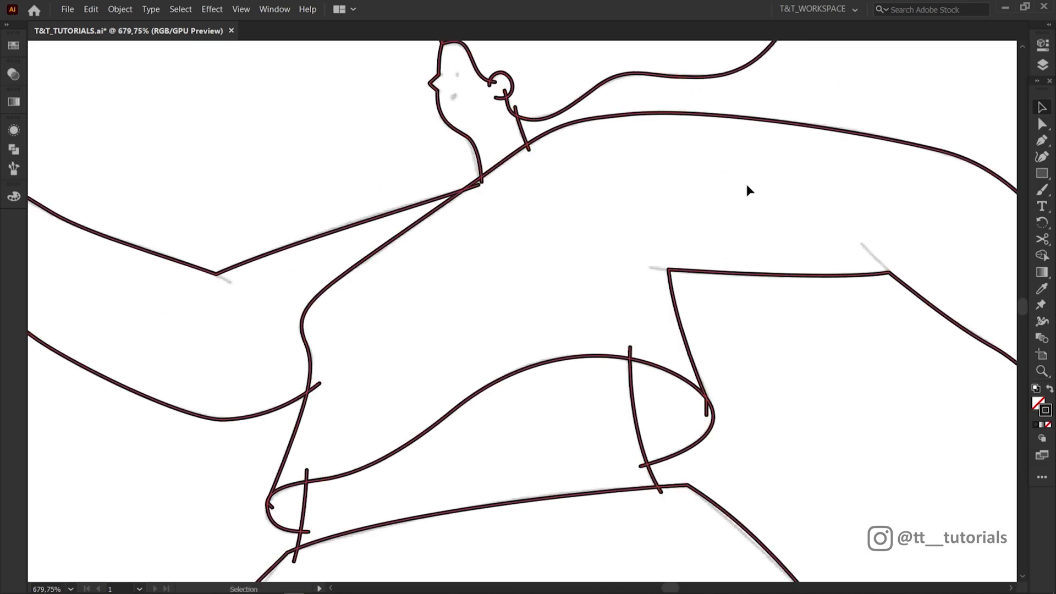
pyautogui.click(1043, 46)
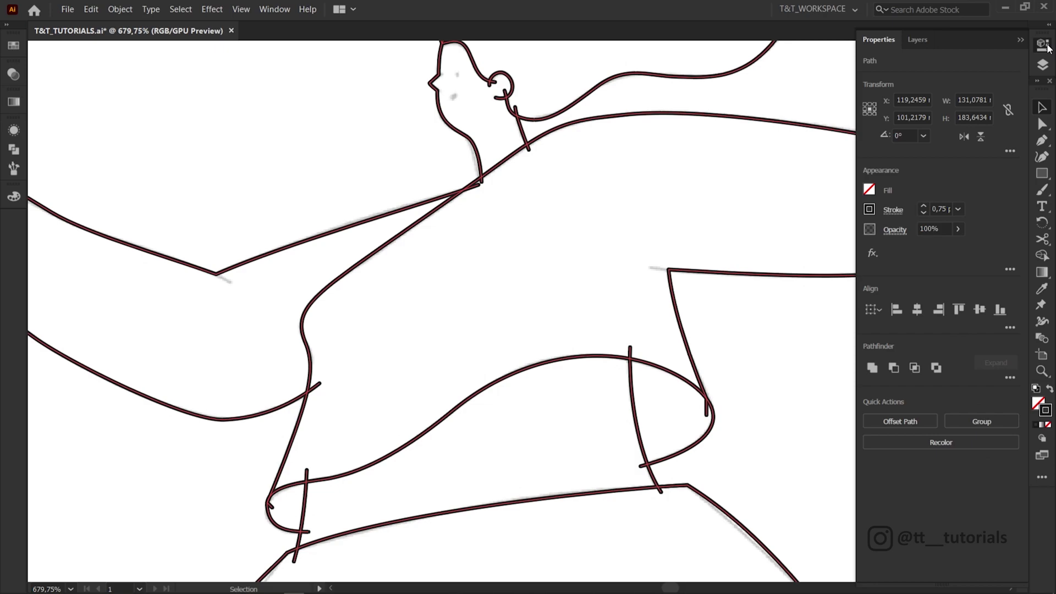
pyautogui.click(1010, 379)
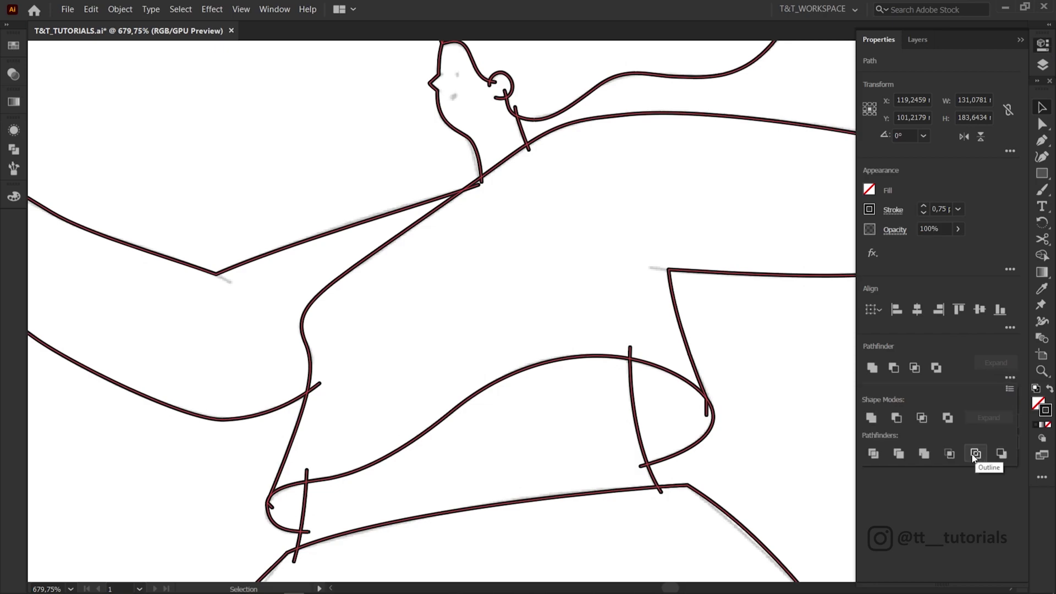
pyautogui.click(978, 453)
# - Delete the three overshooting stubs above the curve, at the loop tip and past the vertical line
pyautogui.click(925, 210)
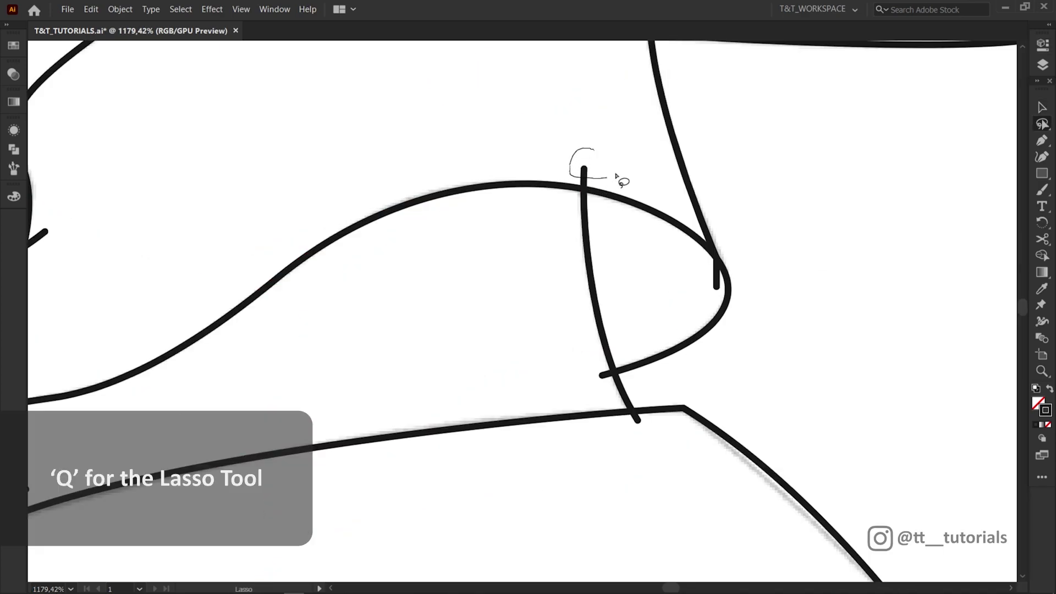
pyautogui.press('Delete')
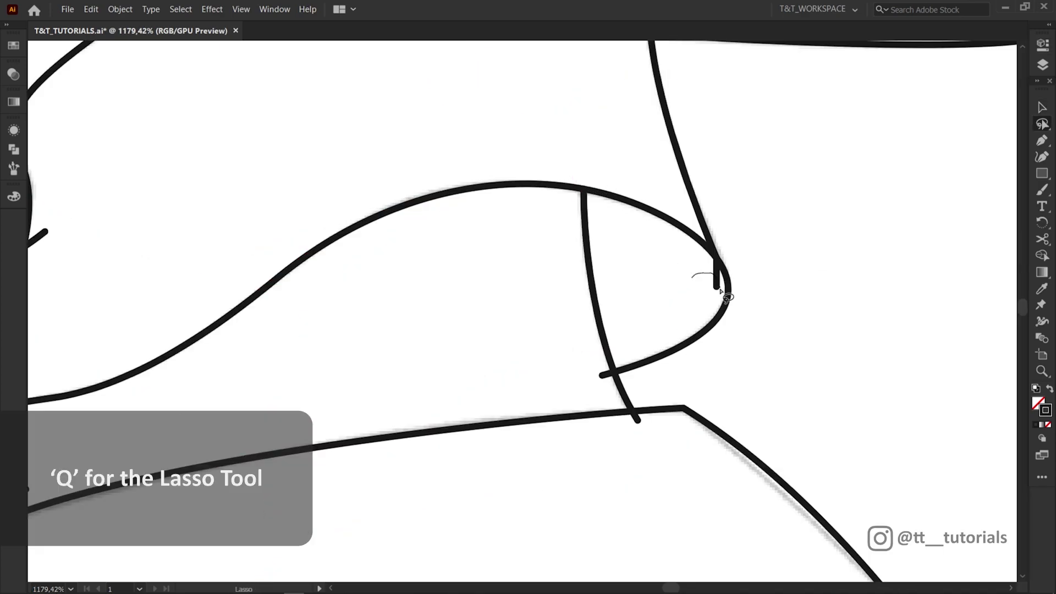
pyautogui.moveTo(697, 277); pyautogui.dragTo(729, 298)
pyautogui.hotkey('ctrl', 'x')
pyautogui.moveTo(598, 370); pyautogui.dragTo(615, 388)
pyautogui.hotkey('ctrl', 'x')
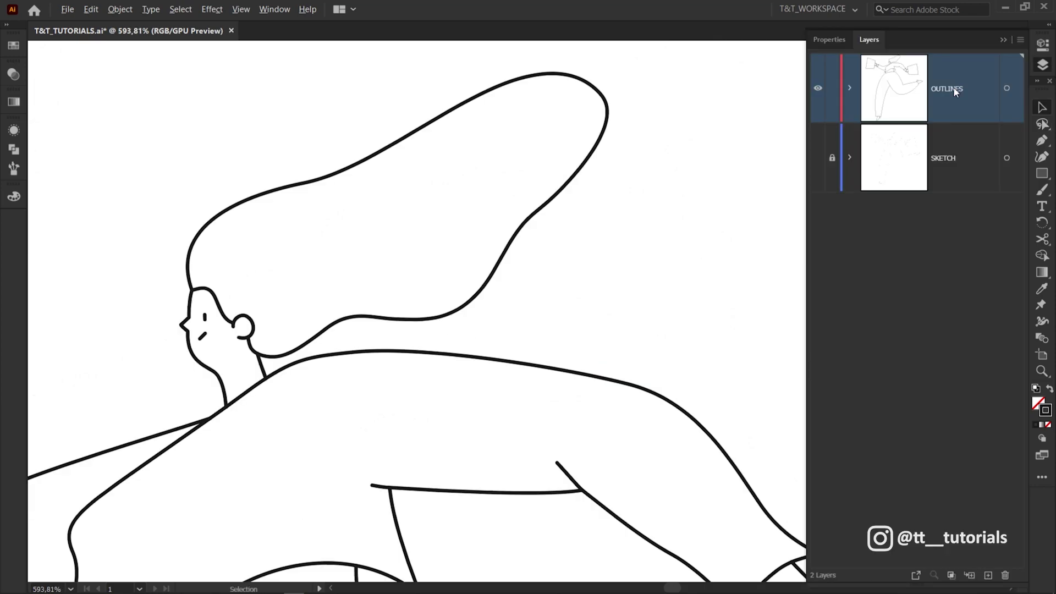
# - Duplicate OUTLINES, lock the original, and draw a green rectangle sent behind the character
pyautogui.moveTo(955, 122); pyautogui.dragTo(954, 123)
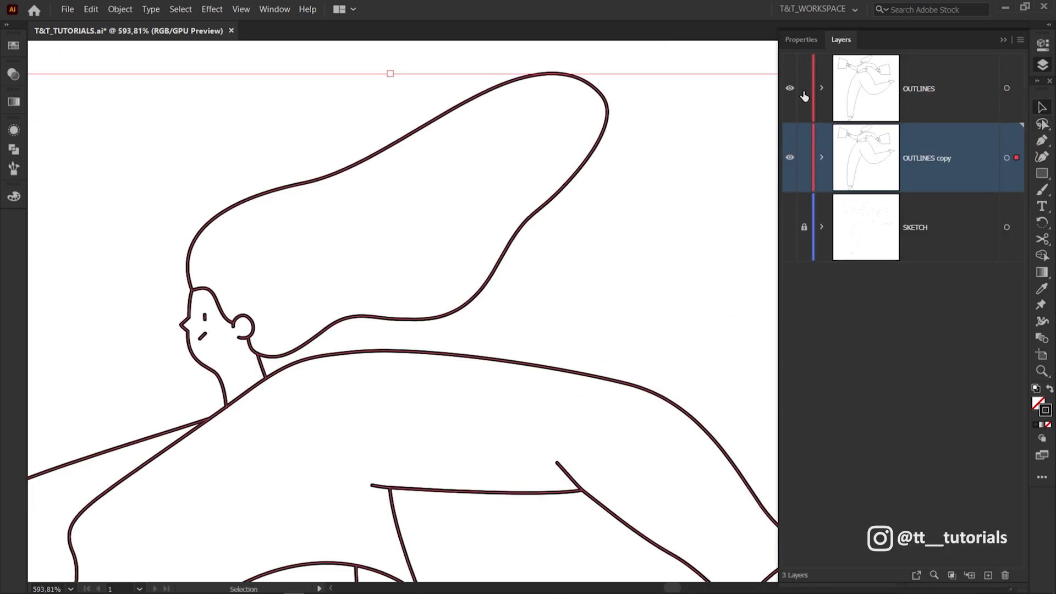
pyautogui.click(805, 89)
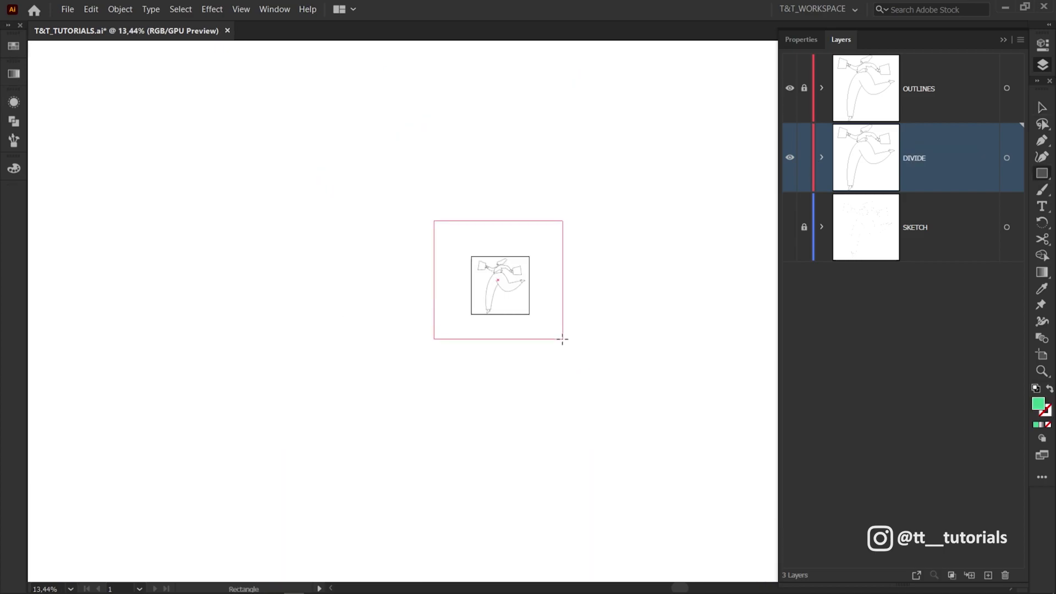
pyautogui.moveTo(435, 222); pyautogui.dragTo(567, 344)
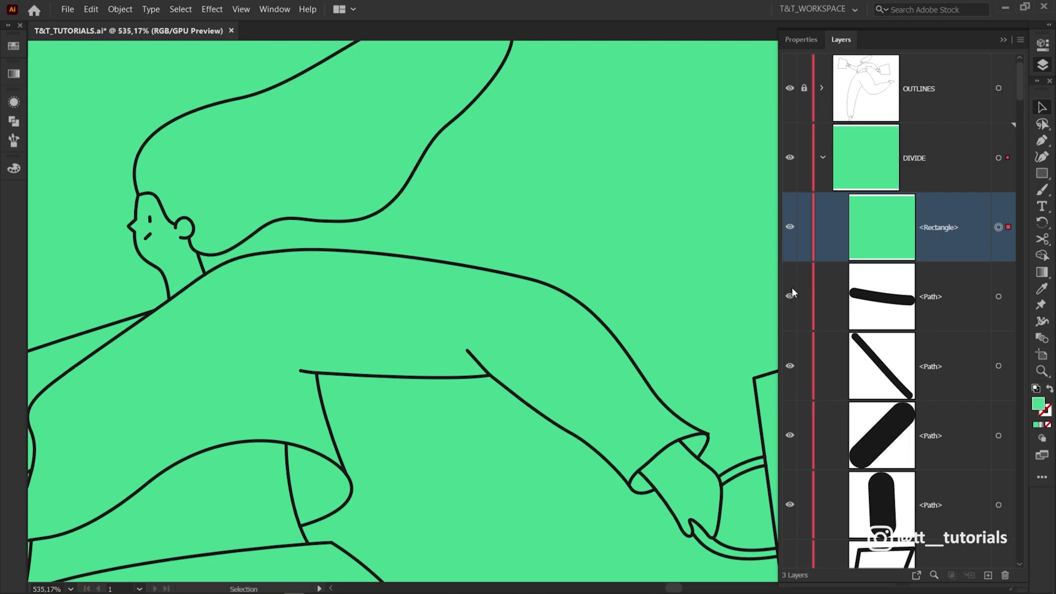
pyautogui.hotkey('ctrl', 'shift', '[')
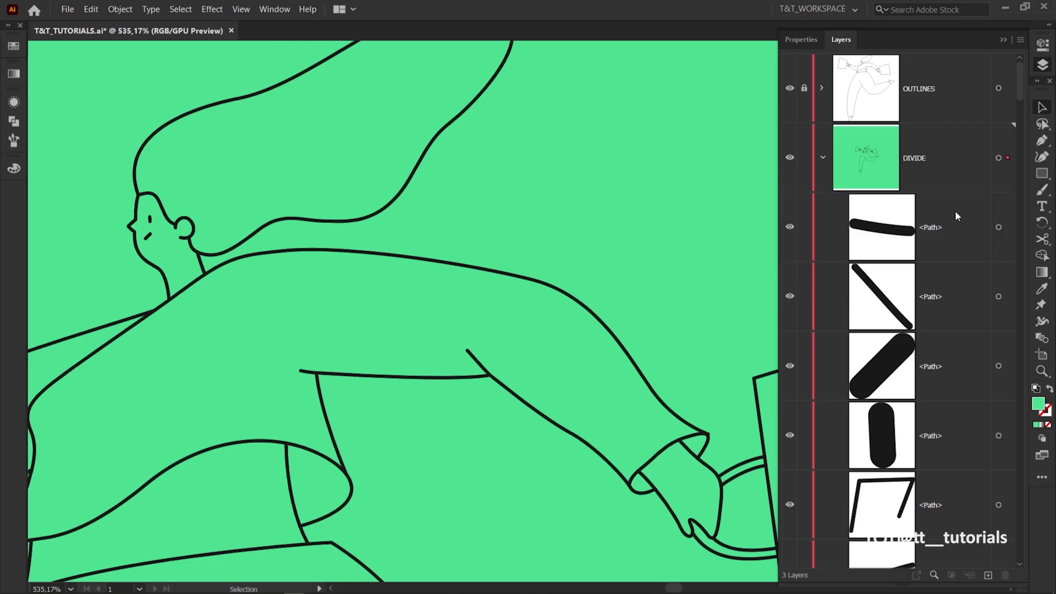
pyautogui.moveTo(1020, 81)
pyautogui.mouseDown()
pyautogui.moveTo(1016, 528)
pyautogui.moveTo(1003, 550)
pyautogui.mouseUp()
# - Select the rectangle with all outlines to divide them into fillable pieces
pyautogui.hotkey('ctrl', 'a')
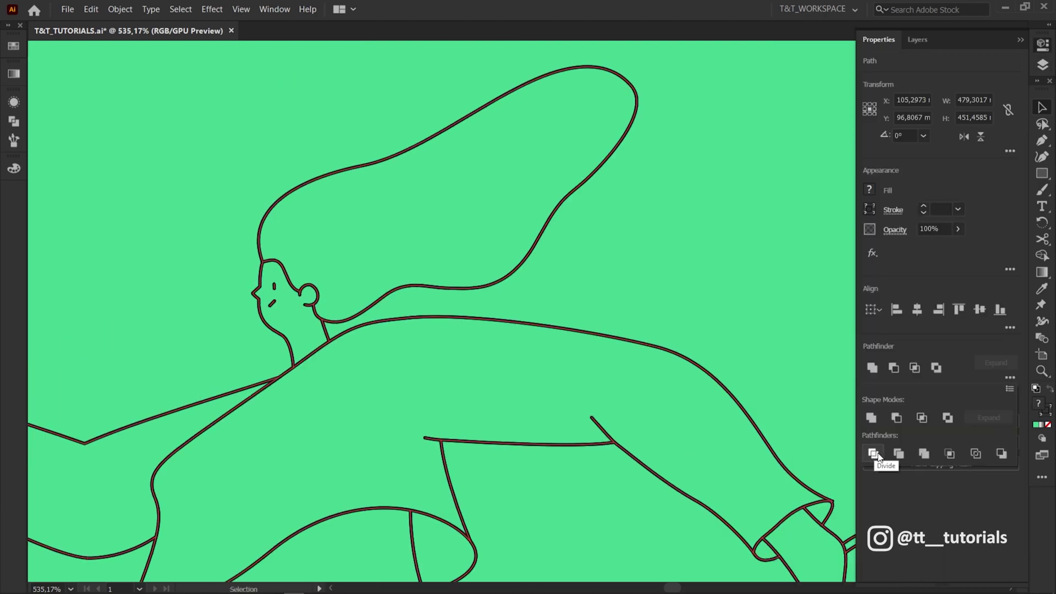
pyautogui.rightClick(591, 242)
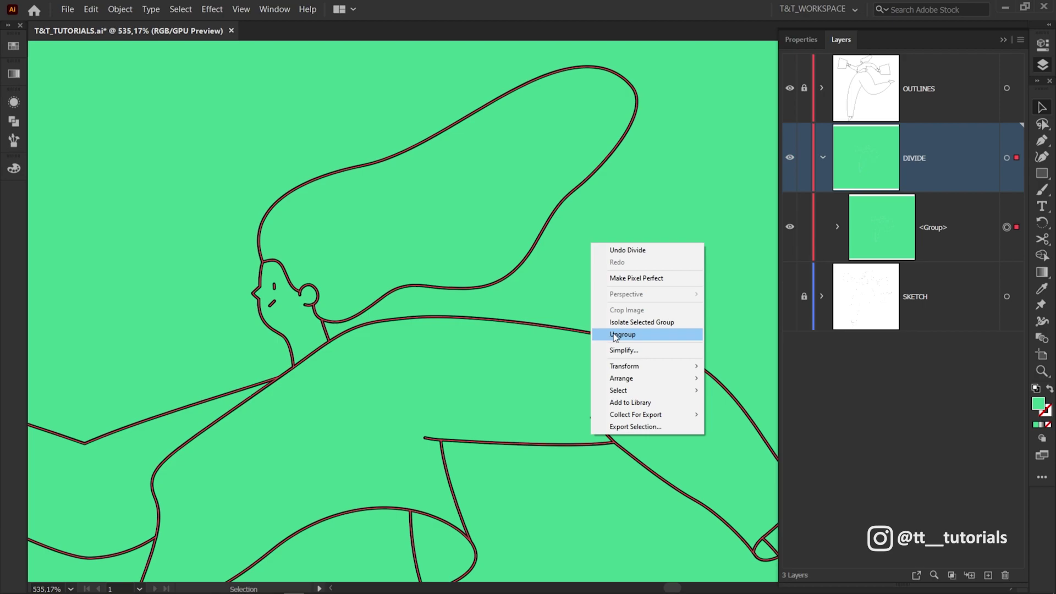
# - Ungroup the pieces, remove the stray cuff piece, and fill hair dark brown, head orange, shirt white
pyautogui.click(644, 334)
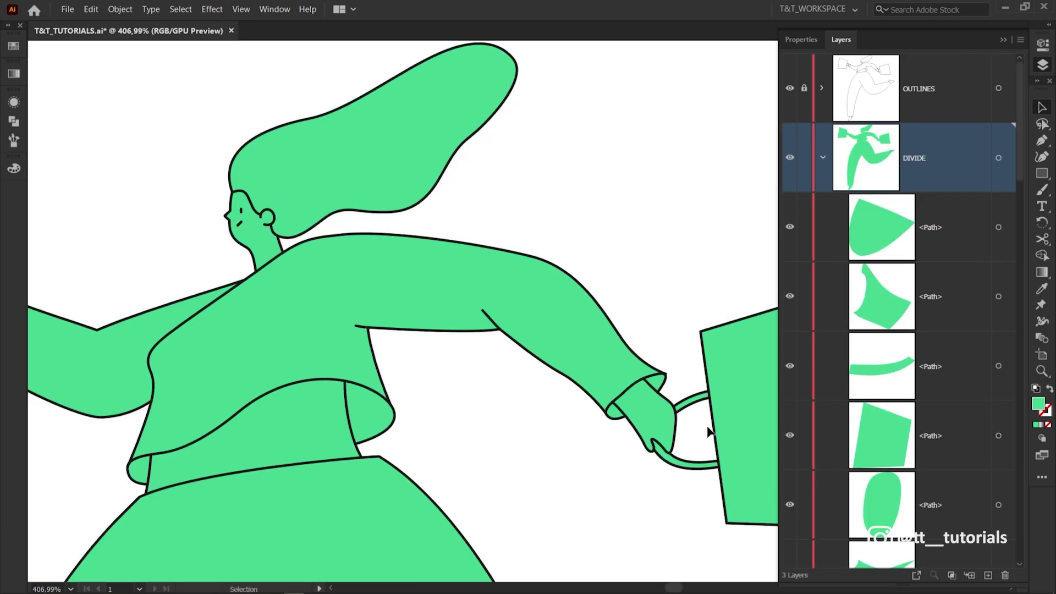
pyautogui.press('Delete')
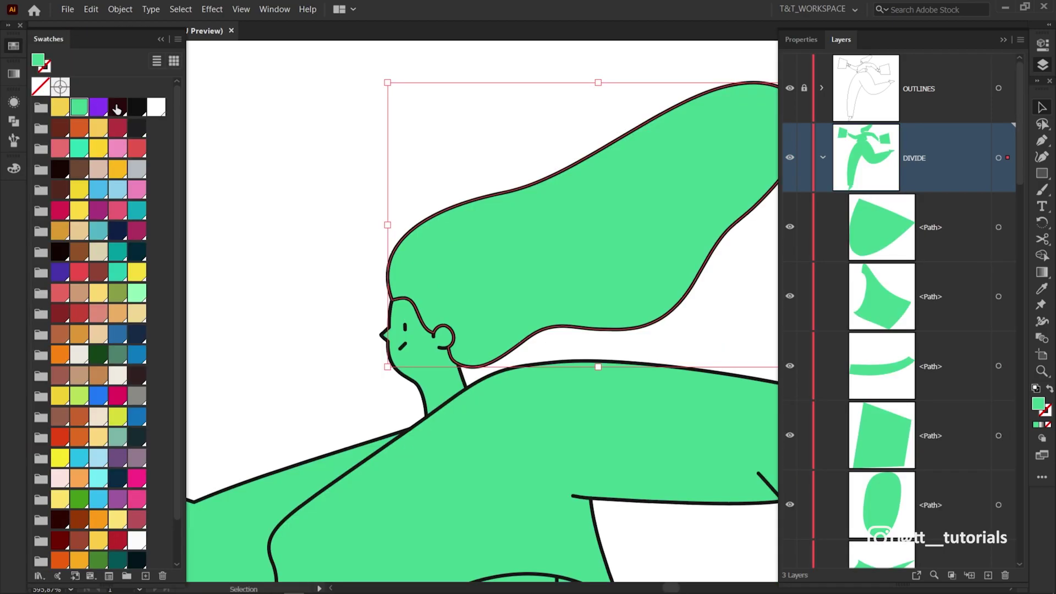
pyautogui.click(118, 108)
pyautogui.click(400, 341)
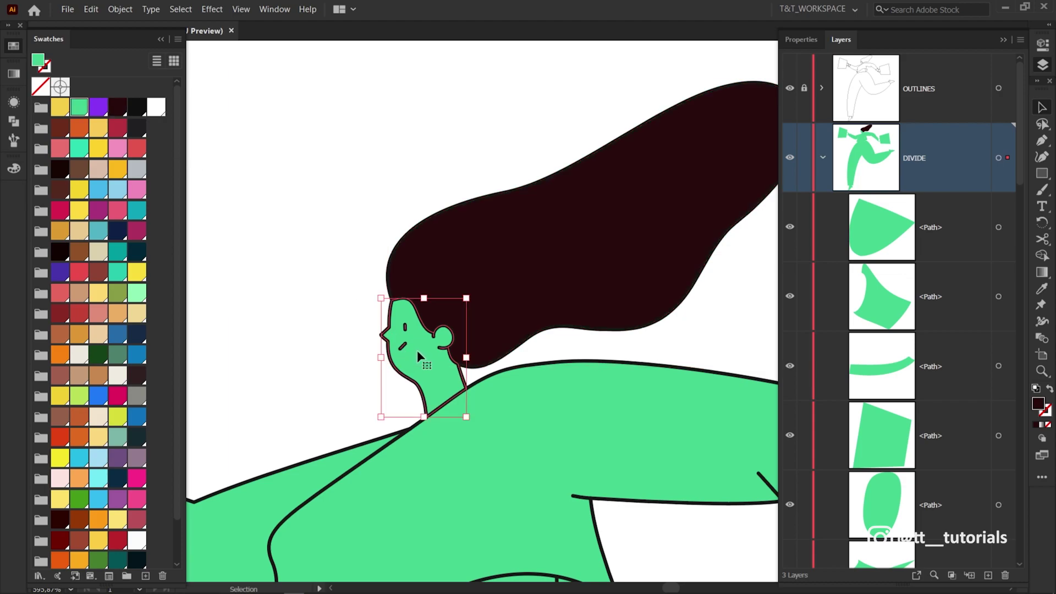
pyautogui.click(79, 129)
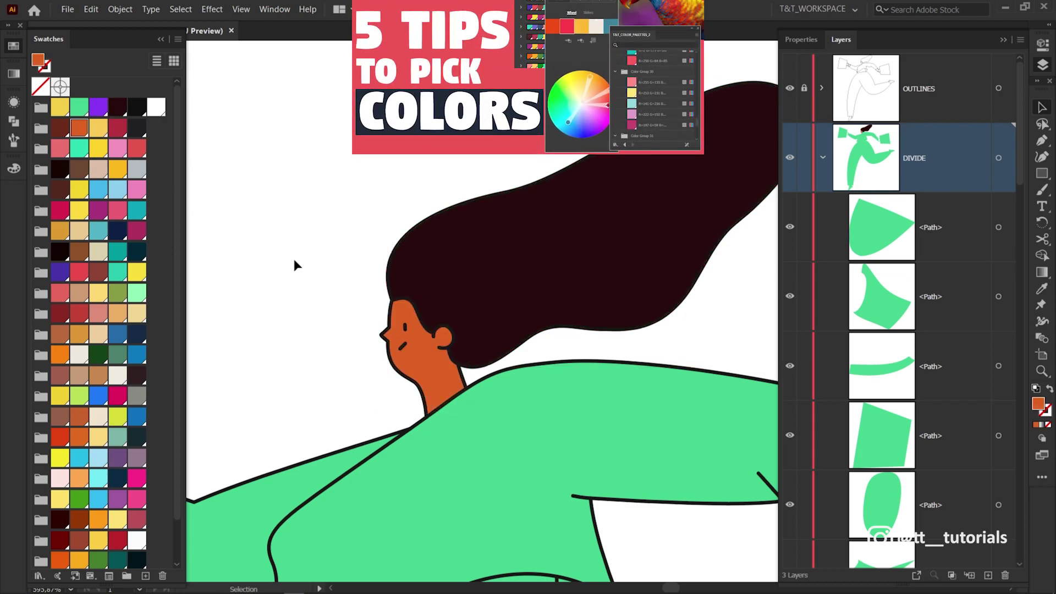
pyautogui.click(298, 495)
pyautogui.click(156, 108)
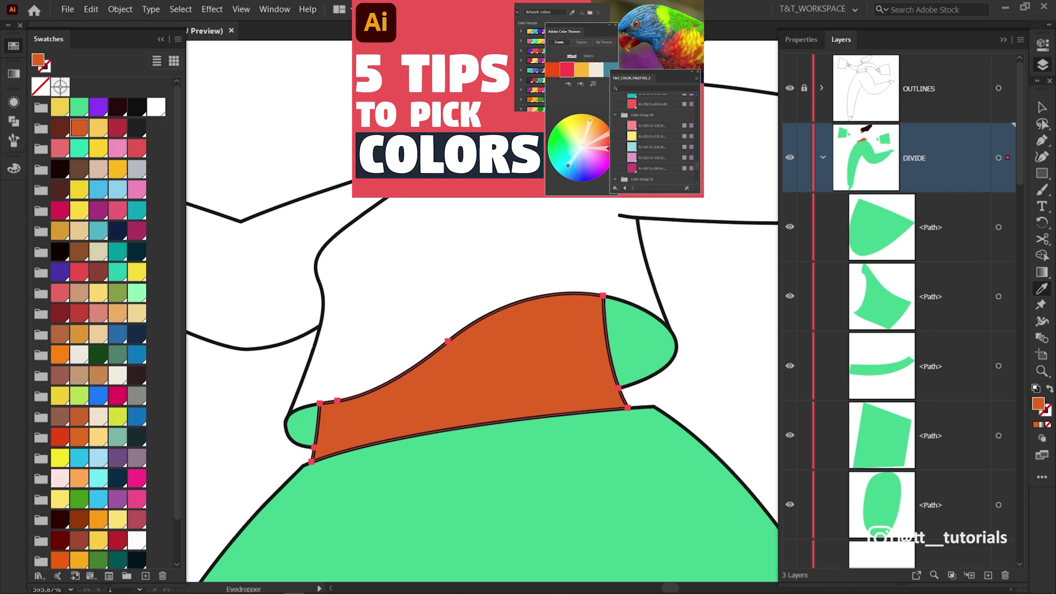
# - Fill the lower body yellow and sample the face's orange onto the hand
pyautogui.press('v')
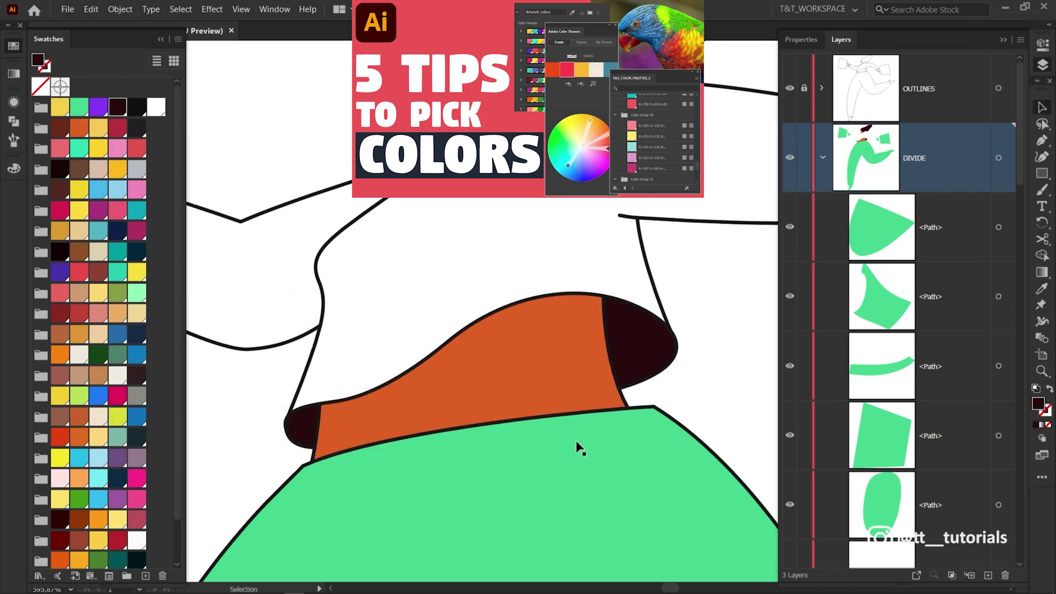
pyautogui.click(555, 436)
pyautogui.click(62, 108)
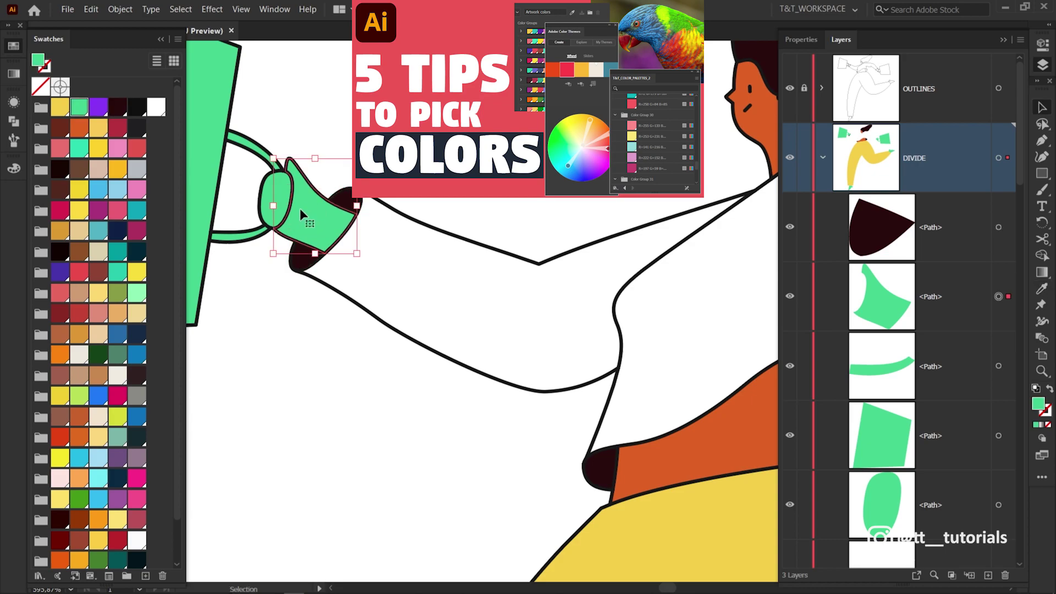
pyautogui.press('i')
pyautogui.click(763, 100)
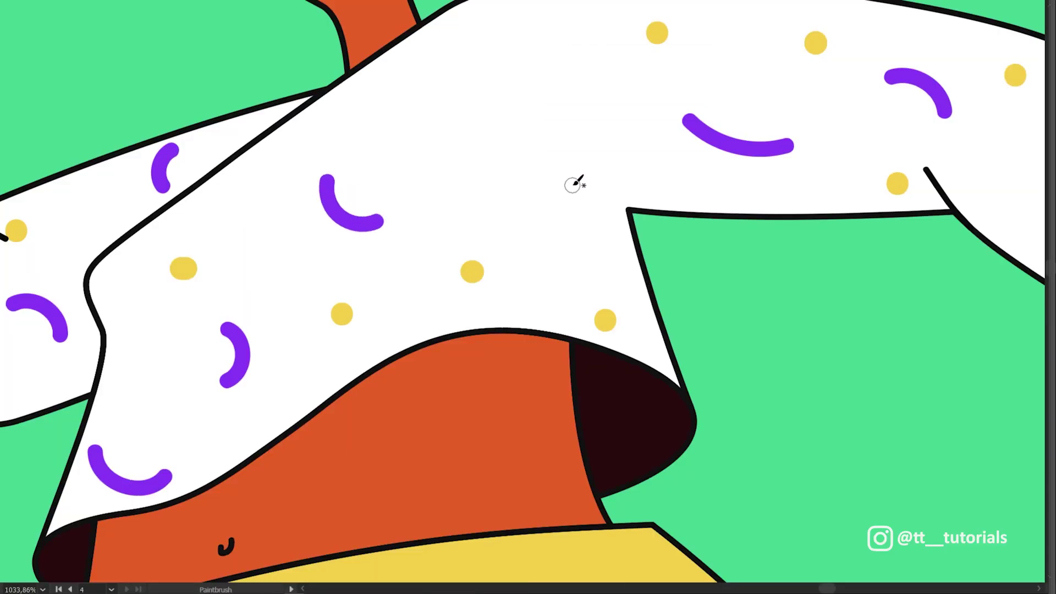
# - Paint two purple arcs and three yellow dots across the white shirt
pyautogui.moveTo(575, 183); pyautogui.dragTo(516, 206)
pyautogui.moveTo(462, 48)
pyautogui.mouseDown()
pyautogui.moveTo(491, 34)
pyautogui.moveTo(536, 78)
pyautogui.mouseUp()
pyautogui.click(523, 136)
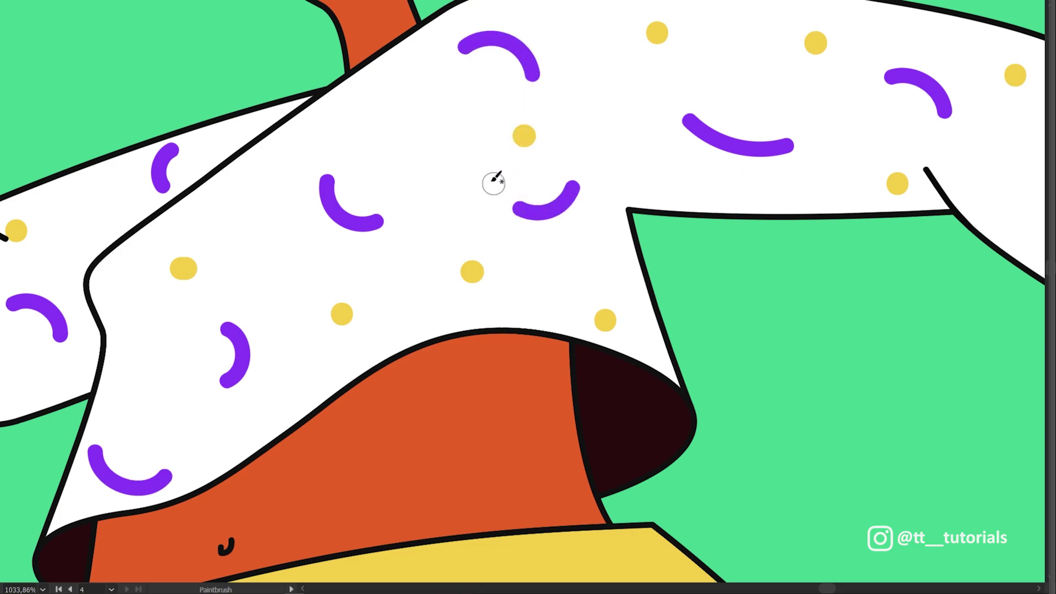
pyautogui.click(382, 89)
pyautogui.click(575, 11)
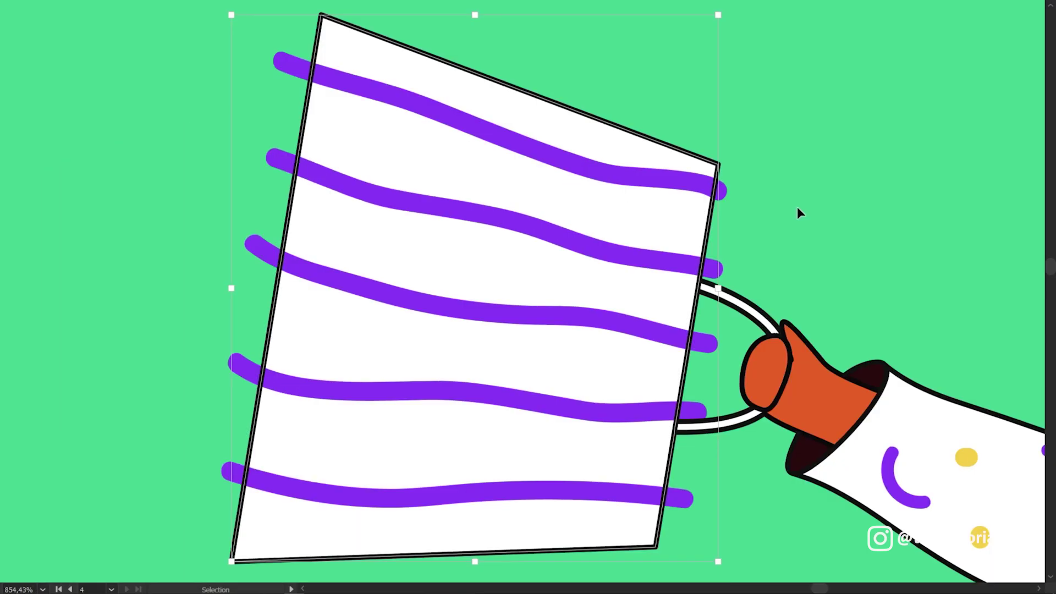
# - Bring a bag copy to front, select the purple stripes, and make a clipping mask
pyautogui.hotkey('ctrl', 'shift', ']')
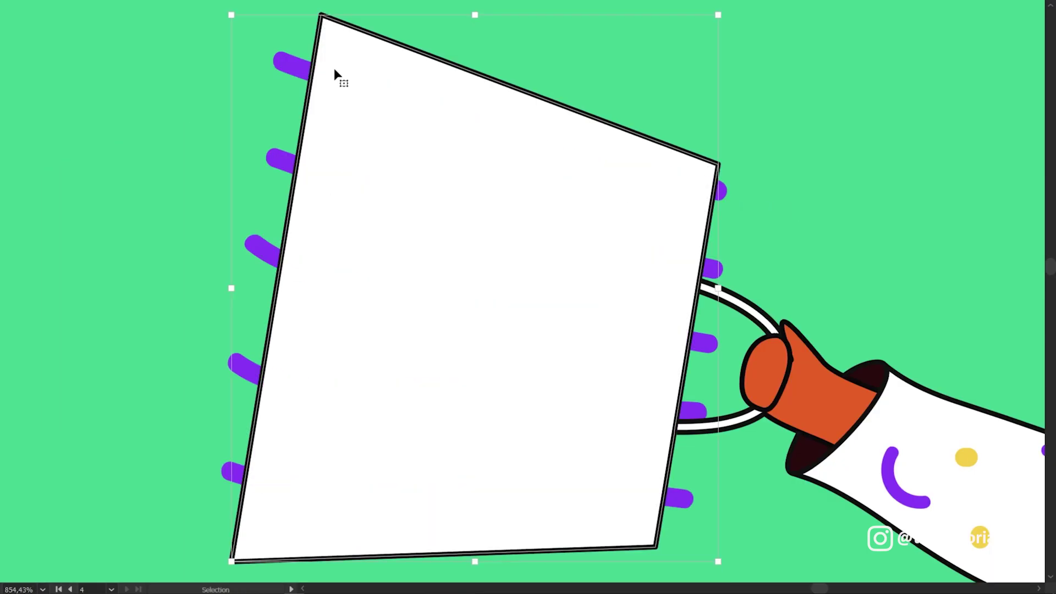
pyautogui.moveTo(272, 52); pyautogui.dragTo(279, 146)
pyautogui.moveTo(714, 186); pyautogui.dragTo(273, 161)
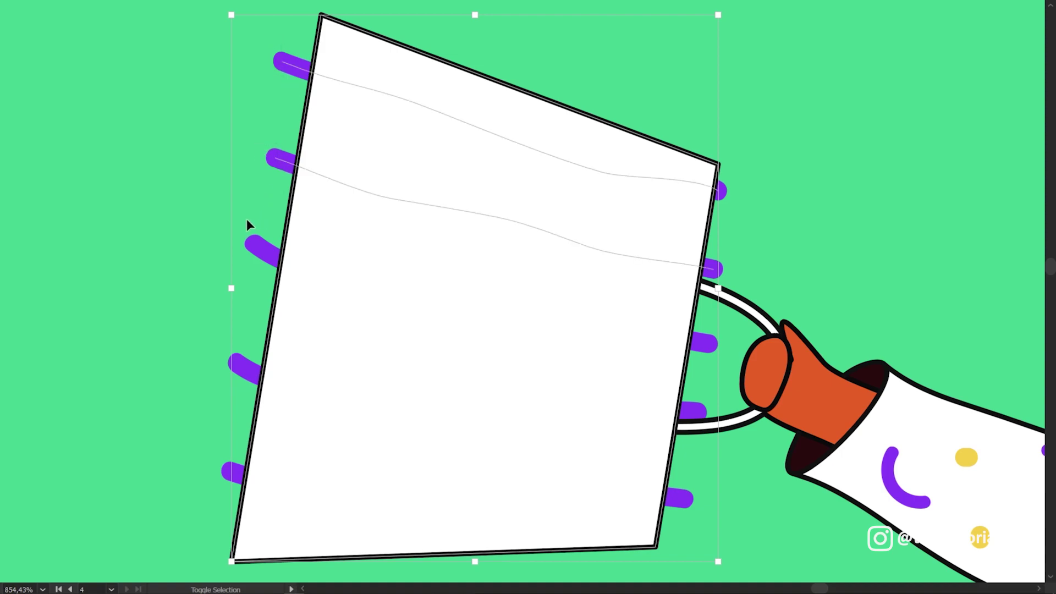
pyautogui.moveTo(709, 342); pyautogui.dragTo(263, 262)
pyautogui.rightClick(539, 259)
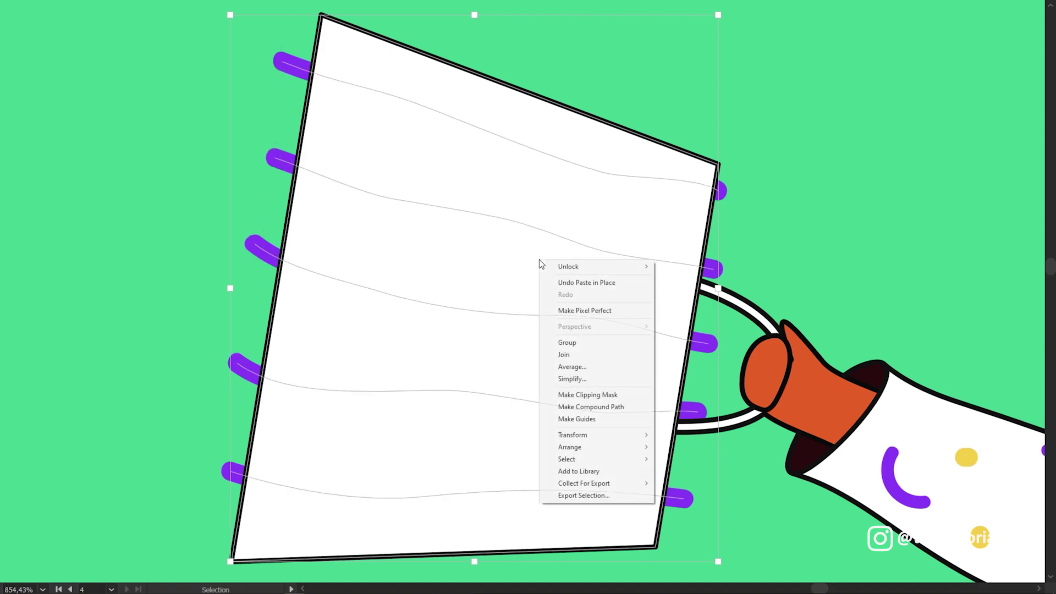
pyautogui.click(626, 394)
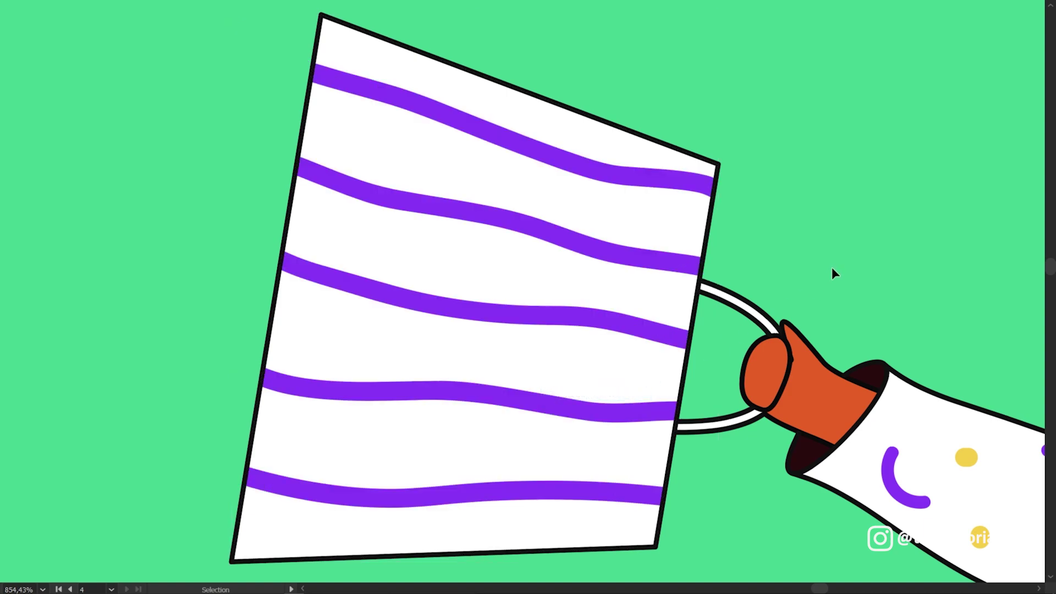